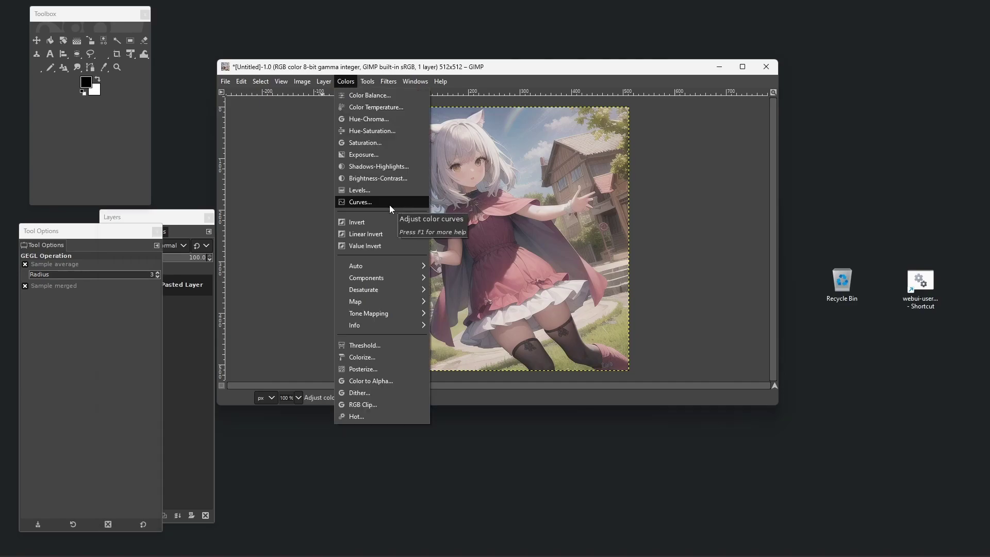
- Apply a Value curve with the black point moved right and the white point moved left
left_click(388, 205)
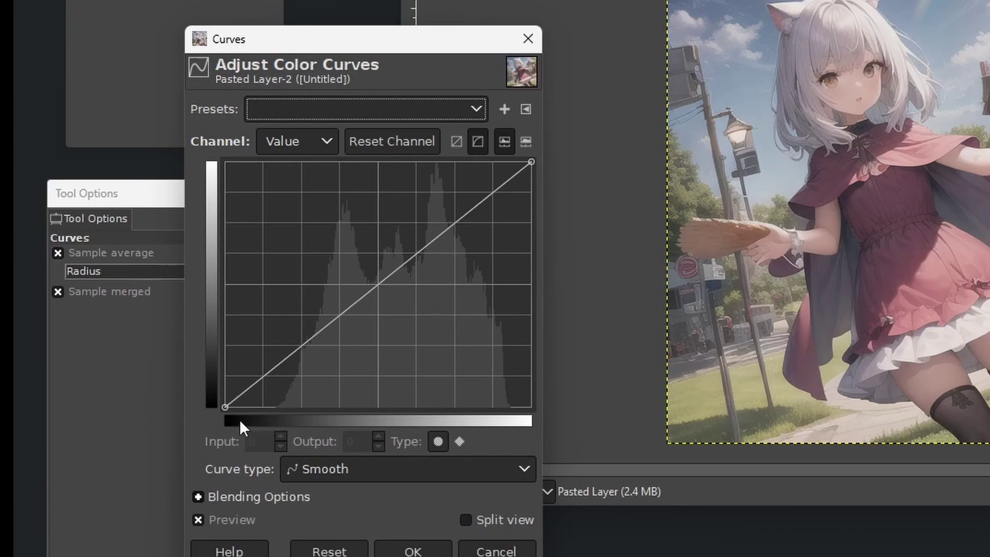
left_click_drag(225, 405, 280, 405)
left_click_drag(531, 162, 500, 162)
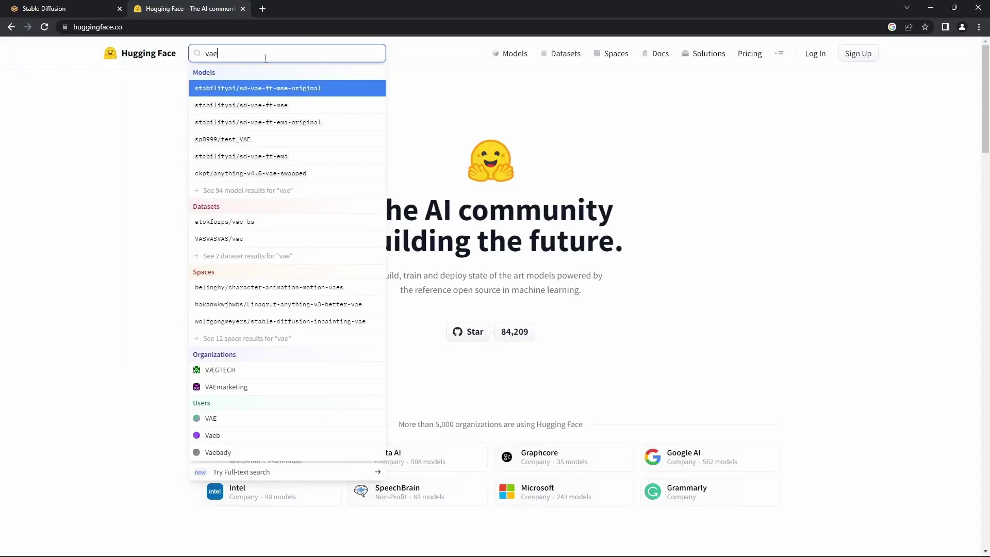
- Browse from the 'vae' model results to WarriorMama777/OrangeMixs and its VAEs folder
left_click(282, 192)
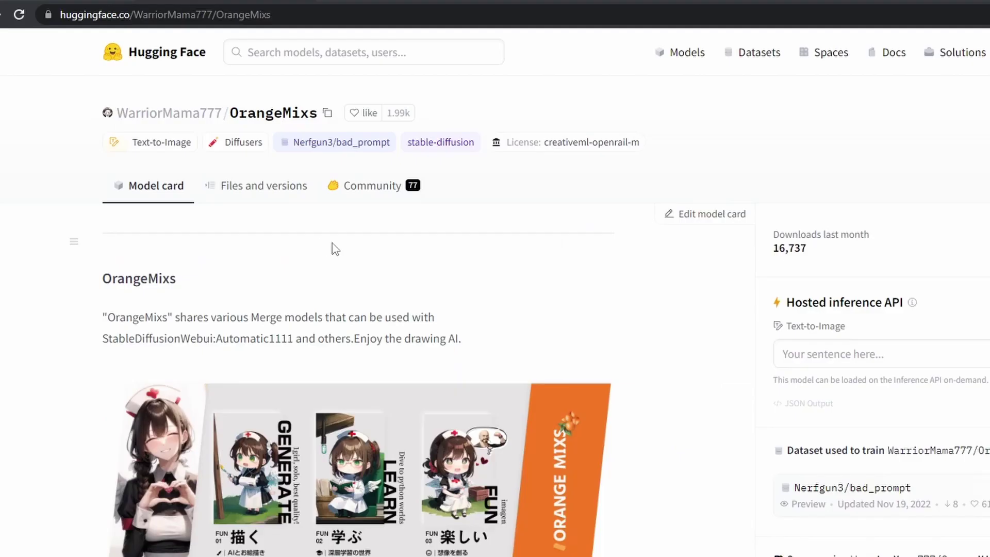
left_click(270, 192)
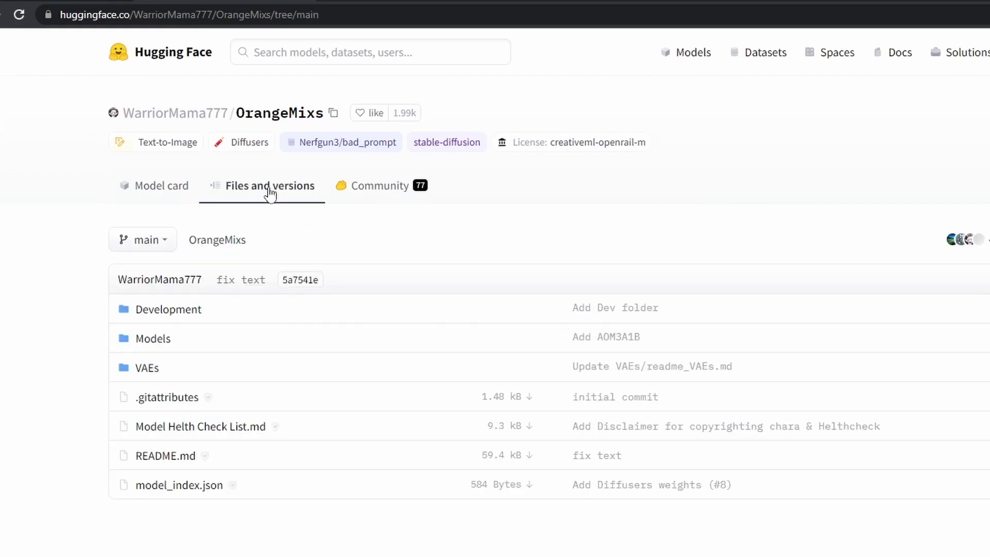
left_click(147, 368)
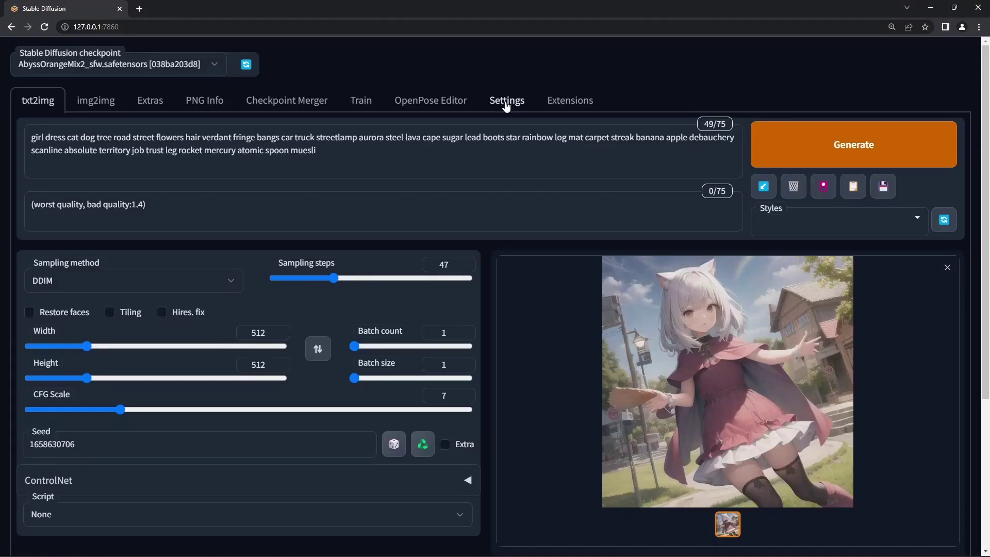
- Select orangemix.vae.pt as the SD VAE in Settings and apply it
left_click(506, 99)
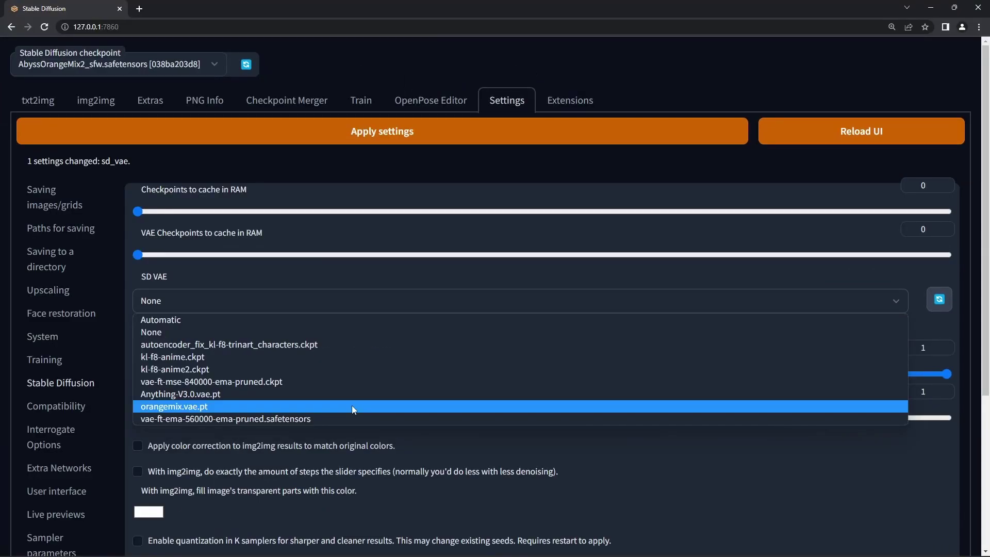
left_click(365, 408)
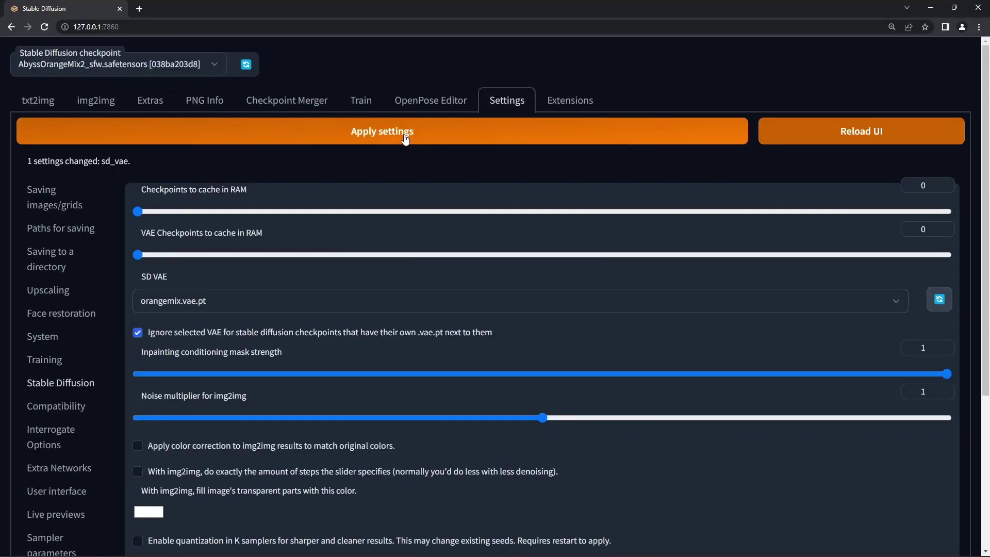
- Regenerate the cat-girl image in txt2img using the orangemix VAE
left_click(35, 103)
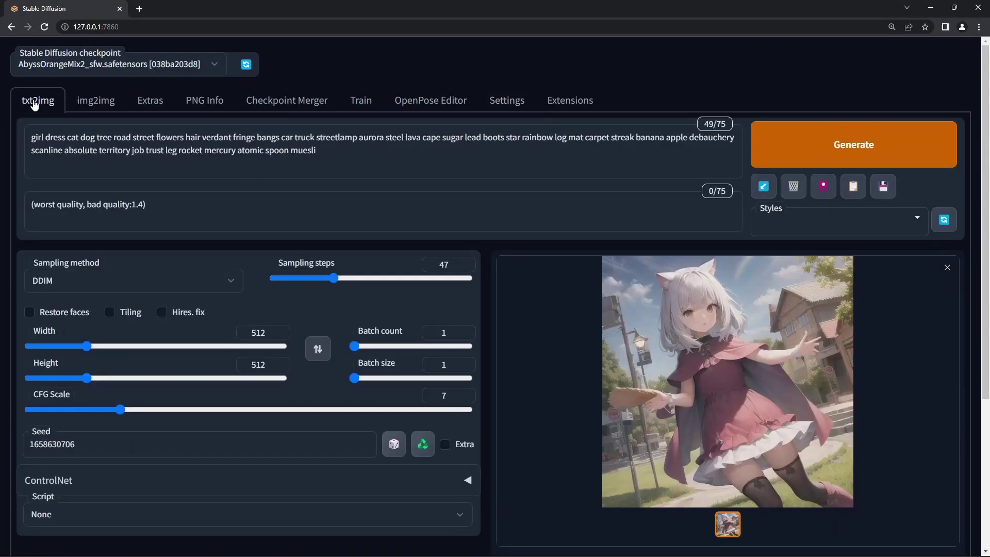
left_click(921, 153)
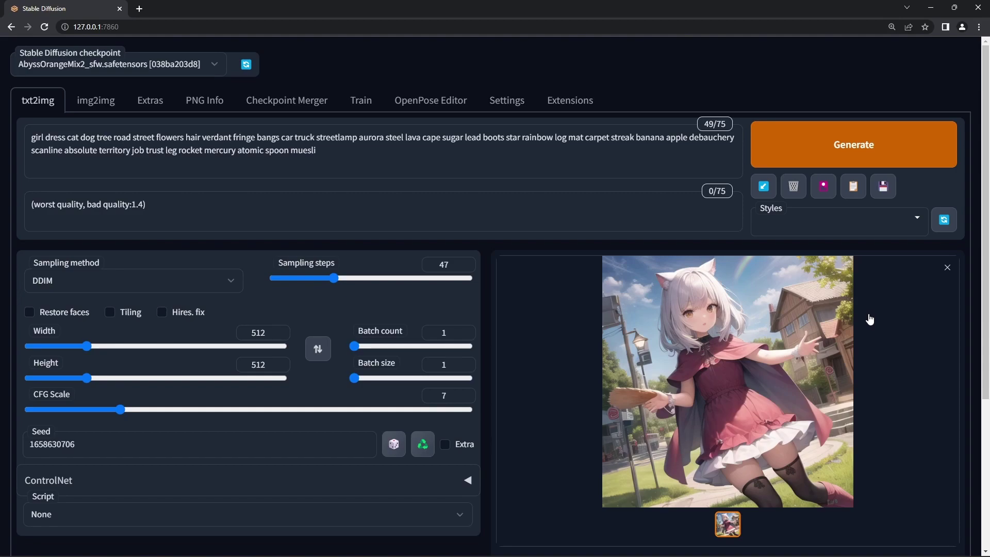
left_click(854, 144)
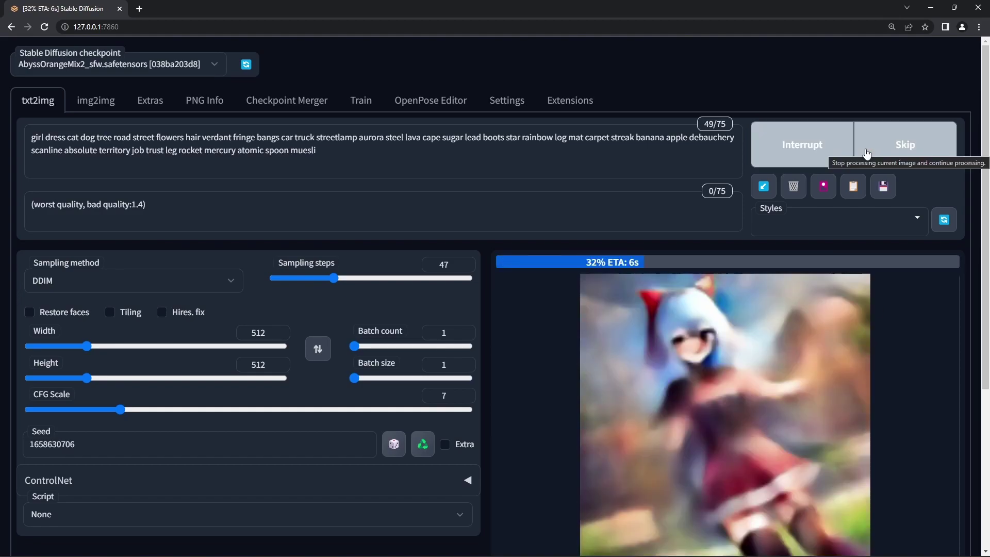